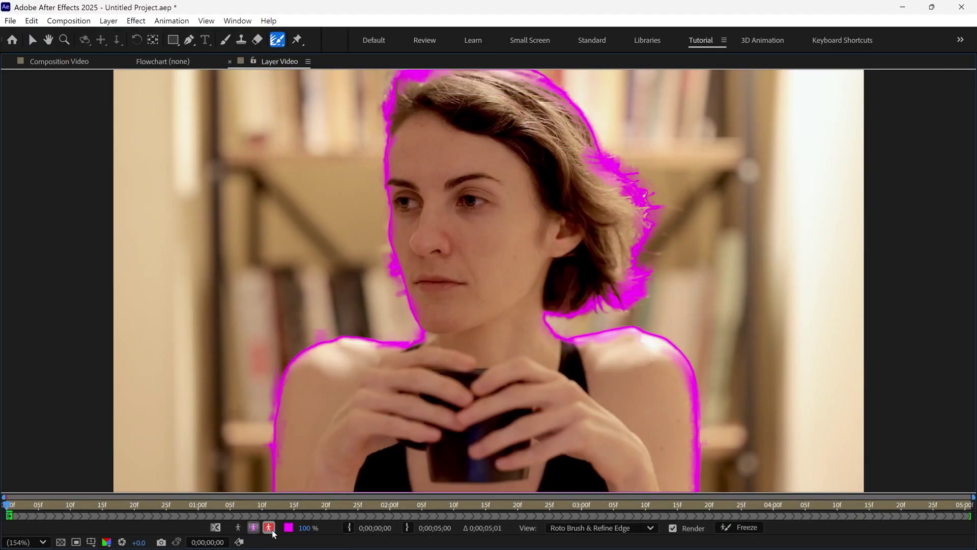
- Import the Video.mp4 clip into the empty project
click(269, 527)
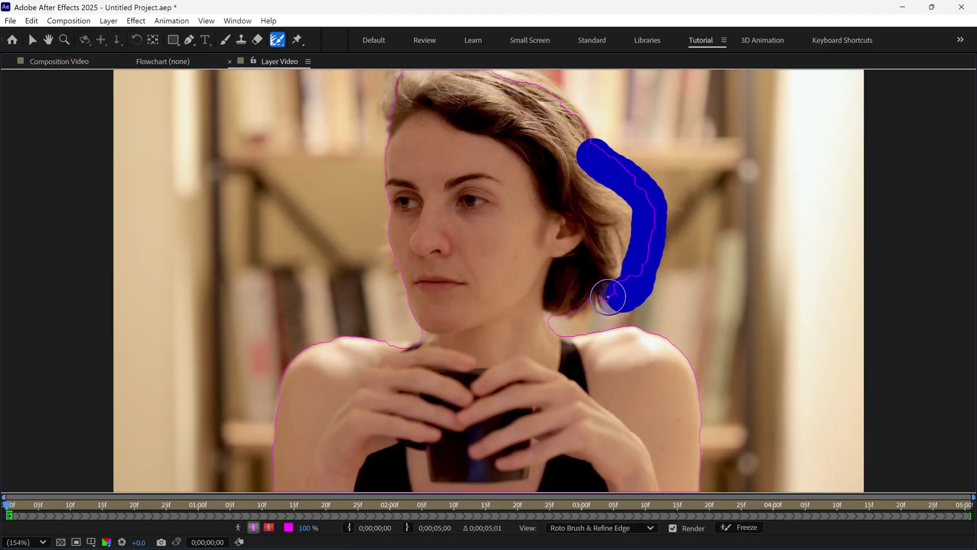
drag(606, 293, 544, 307)
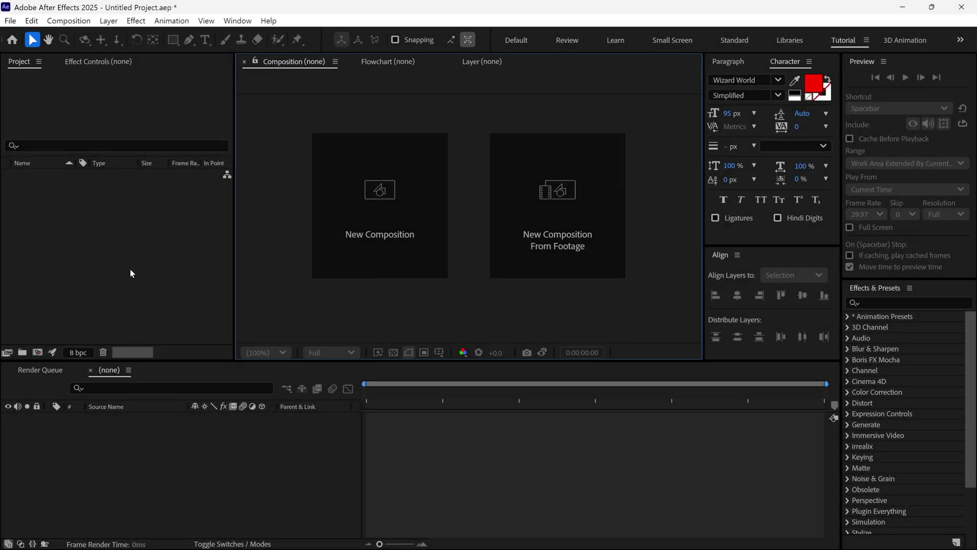
double_click(105, 237)
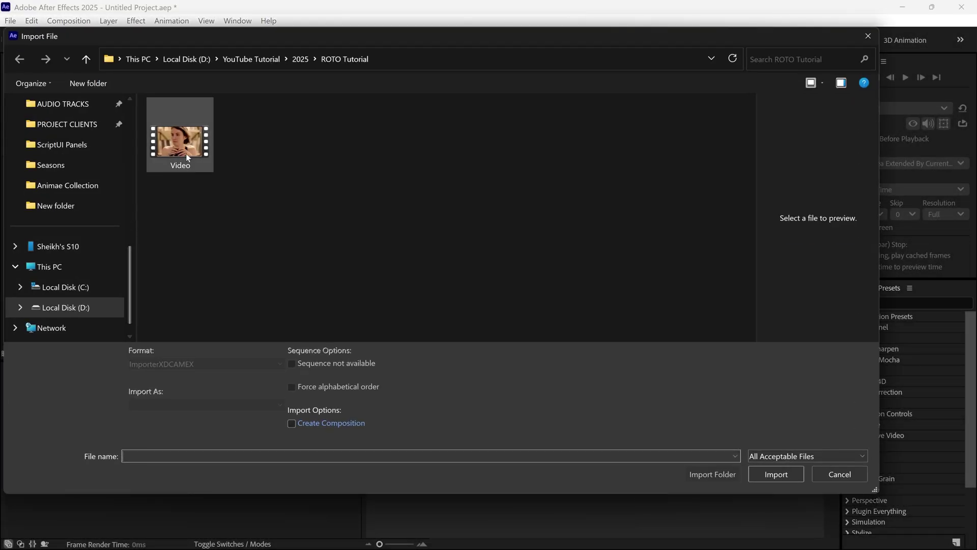
click(187, 156)
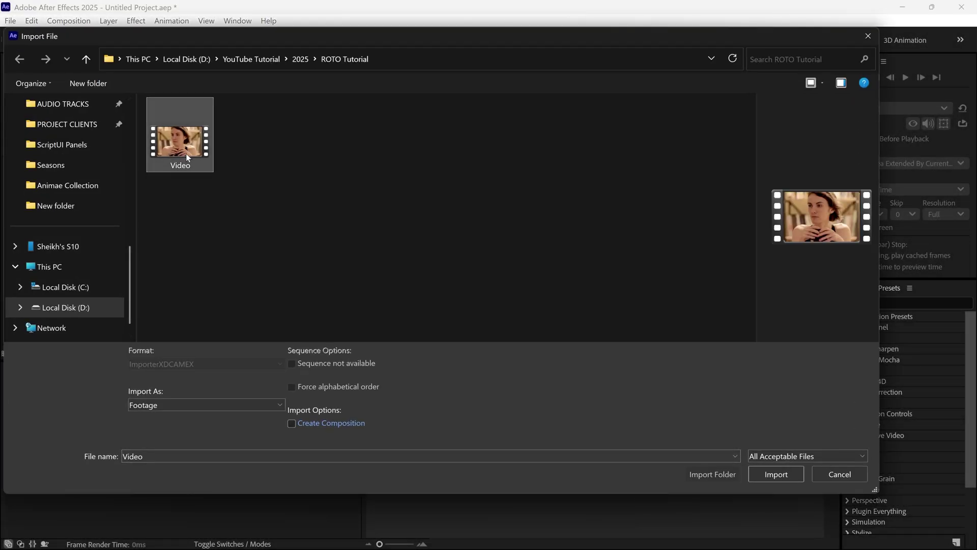
click(786, 472)
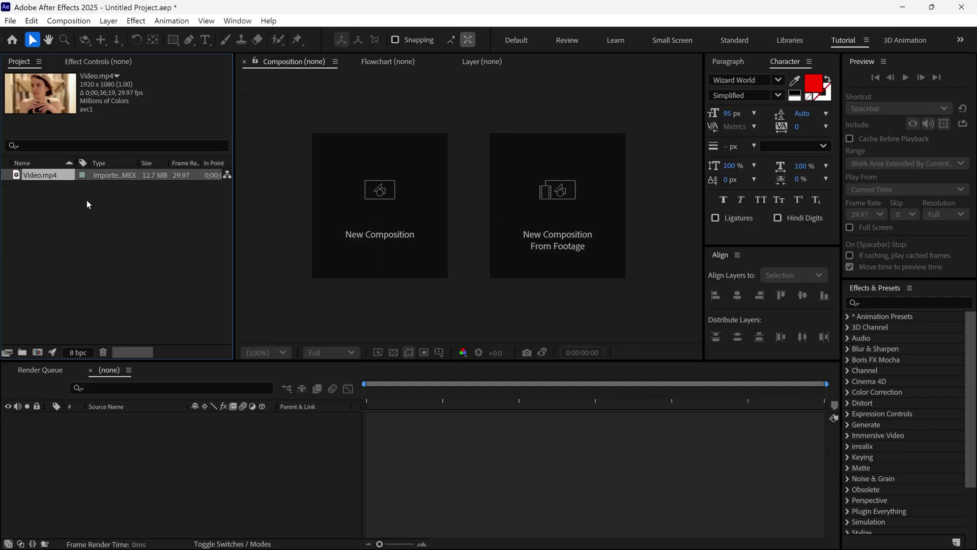
- Create a composition from Video.mp4 and trim it to a 5-second work area (0;00;05;01)
drag(40, 175, 41, 194)
drag(68, 256, 39, 355)
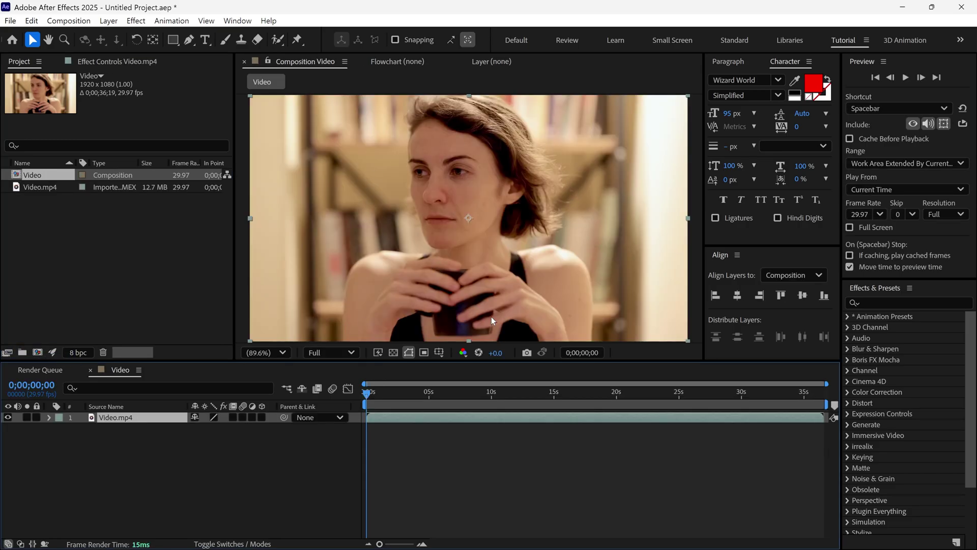
drag(366, 392, 430, 406)
right_click(430, 406)
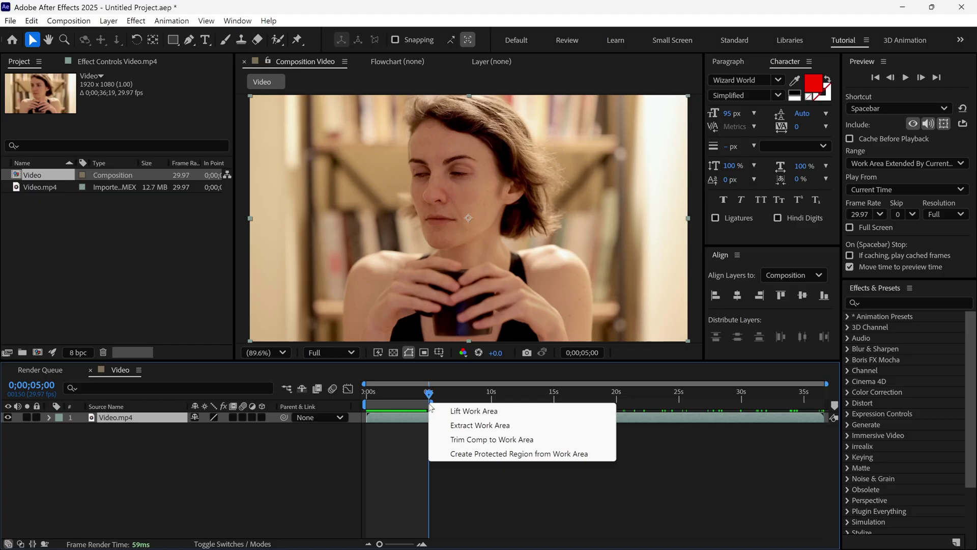
click(527, 439)
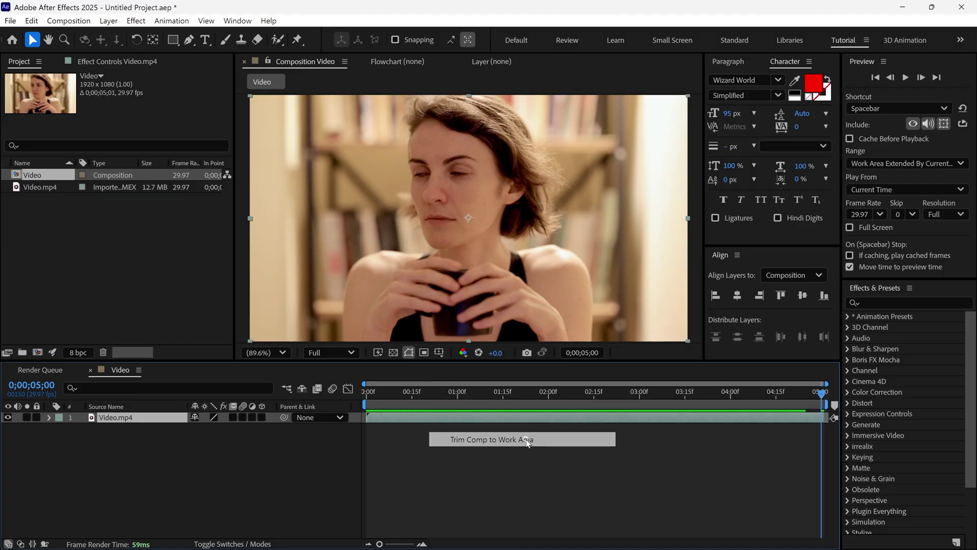
drag(820, 407, 352, 426)
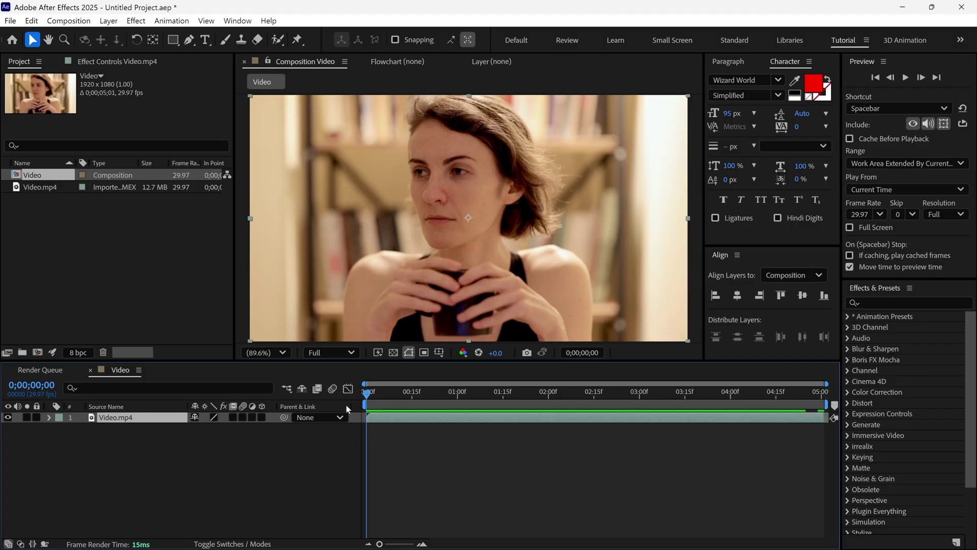
- Pre-compose the footage layer as 'Video', moving all attributes into the new composition
right_click(383, 419)
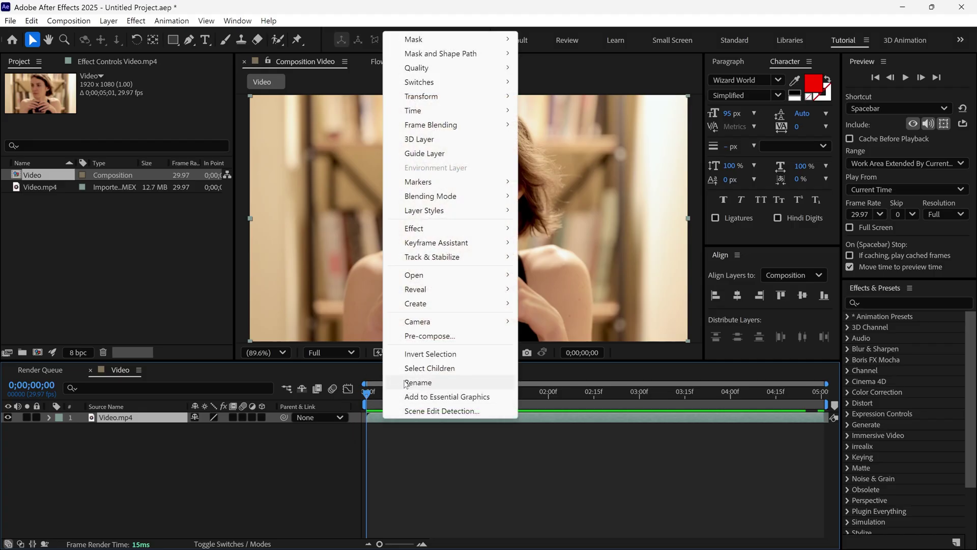
click(415, 332)
text(Video)
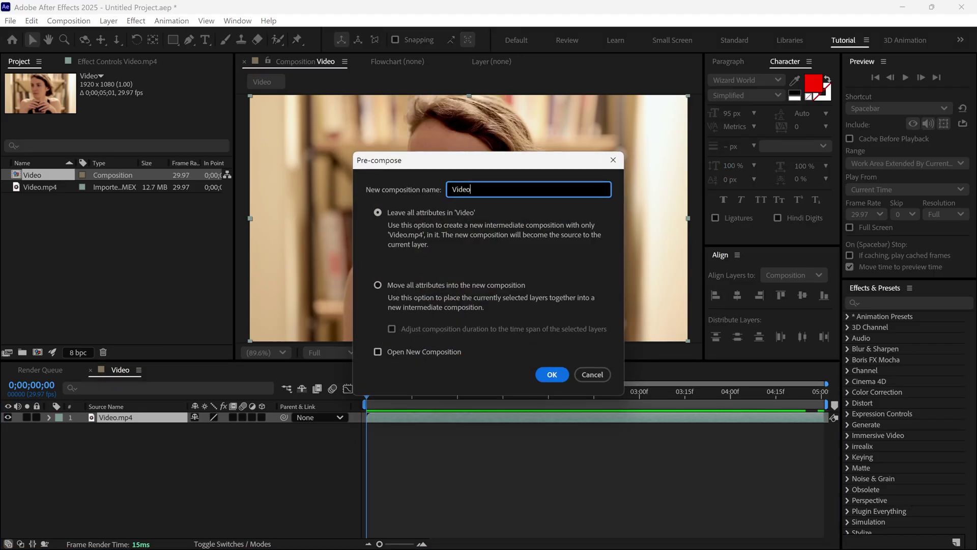
click(377, 285)
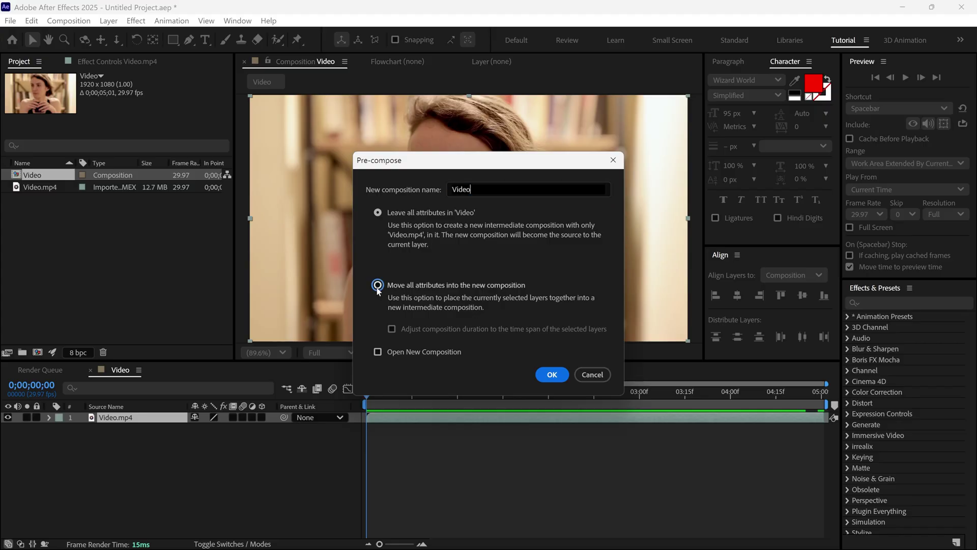
click(546, 375)
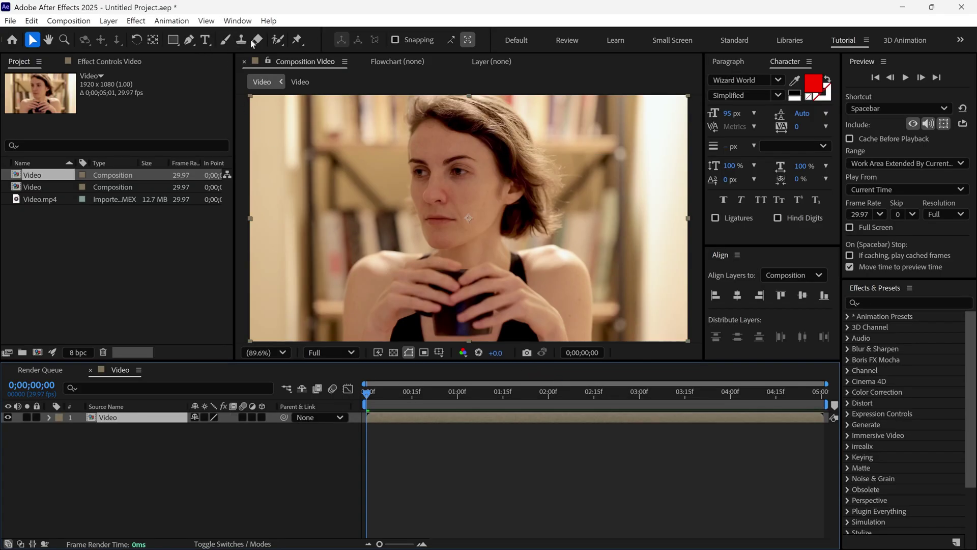
- Select the Roto Brush Tool and open the Video layer in a maximized Layer view
click(278, 43)
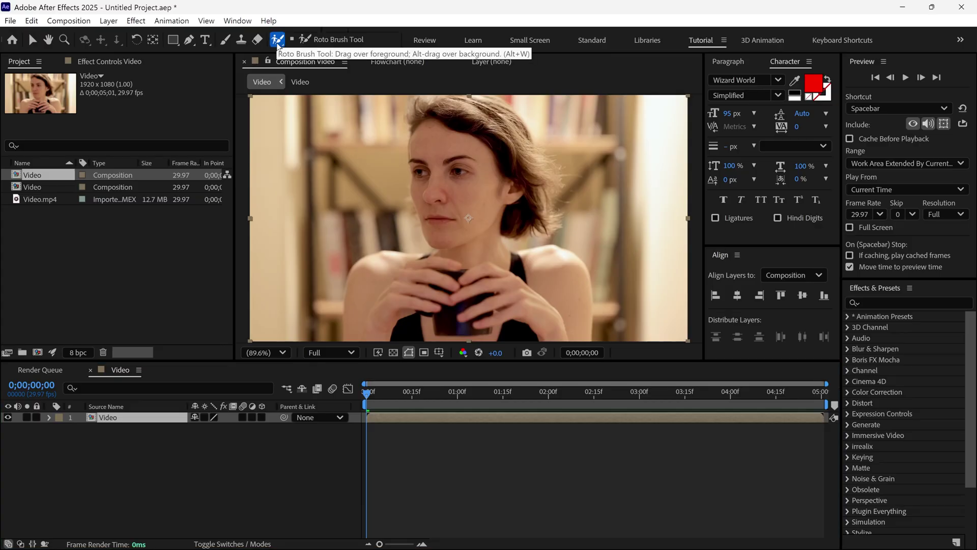
click(340, 42)
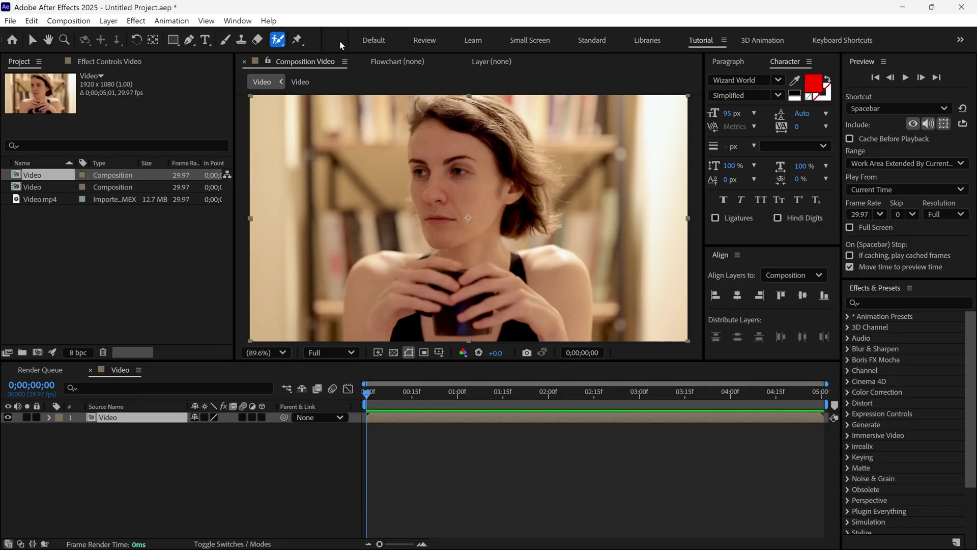
double_click(454, 221)
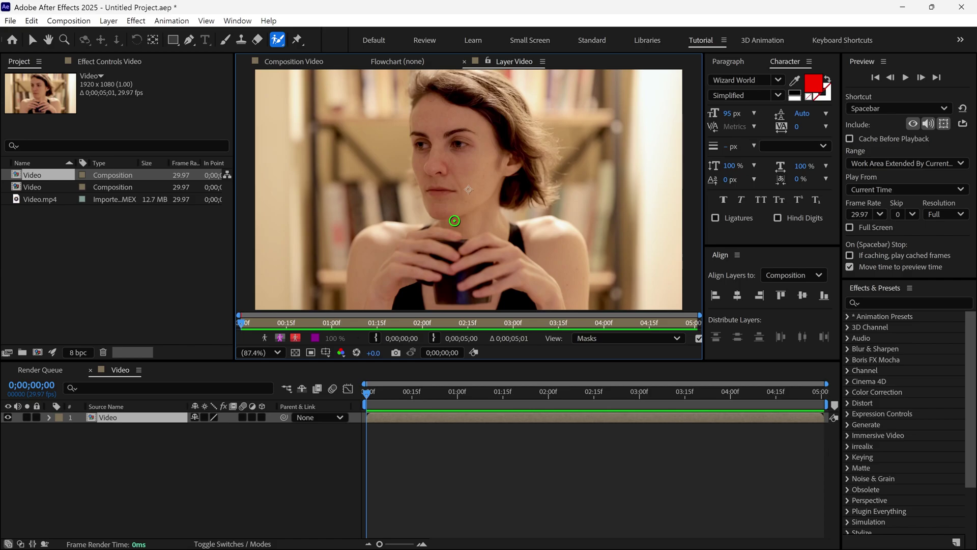
key(grave)
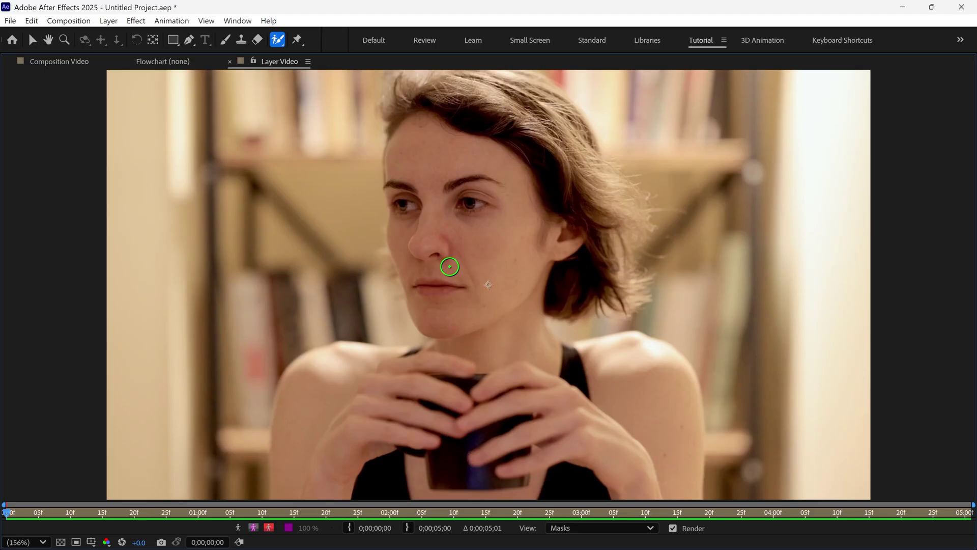
- Enlarge the Roto Brush and paint foreground strokes over her head, hair and shoulders
ctrl+click(449, 266)
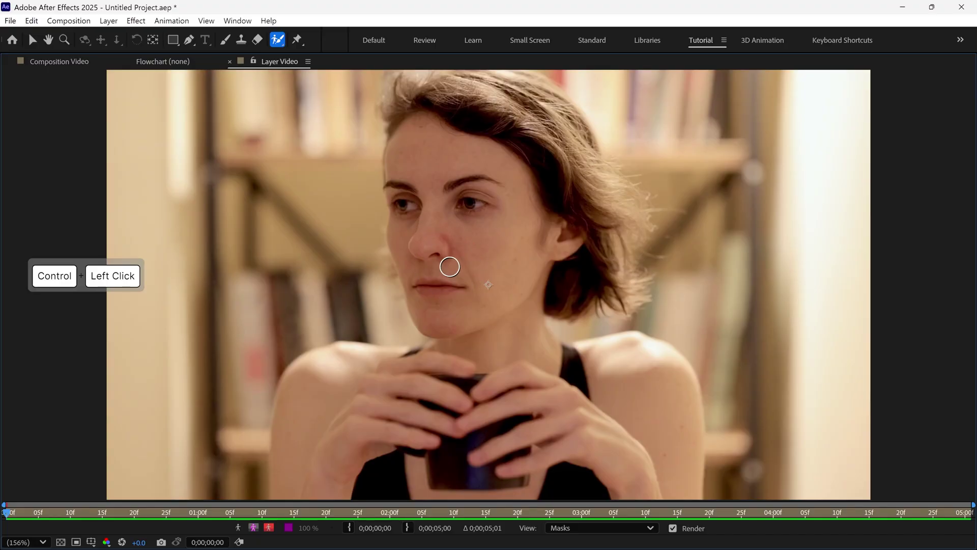
drag(449, 266, 449, 266)
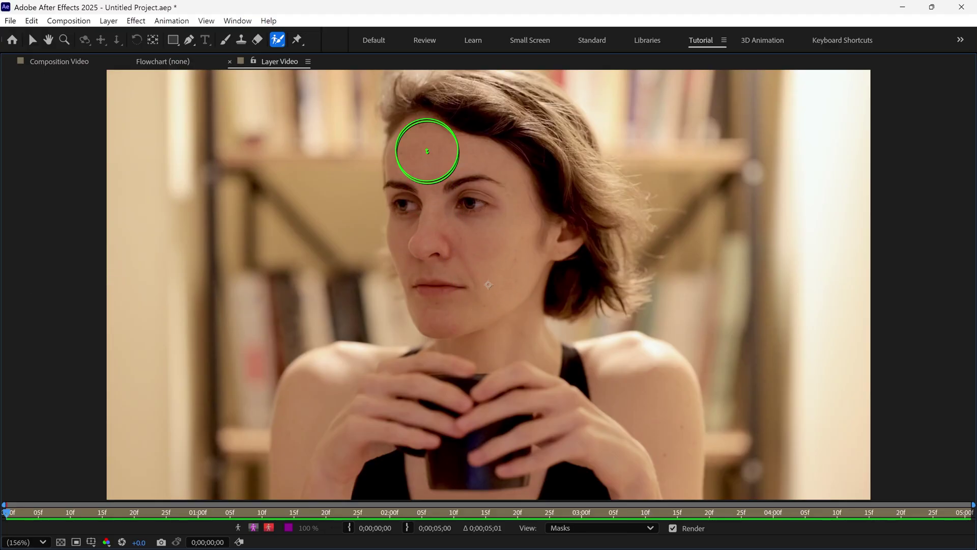
mouse_move(425, 118)
mouse_down()
mouse_move(517, 112)
mouse_move(596, 188)
mouse_move(619, 229)
mouse_move(606, 252)
mouse_move(541, 269)
mouse_move(516, 333)
mouse_move(522, 352)
mouse_move(621, 374)
mouse_move(659, 430)
mouse_up()
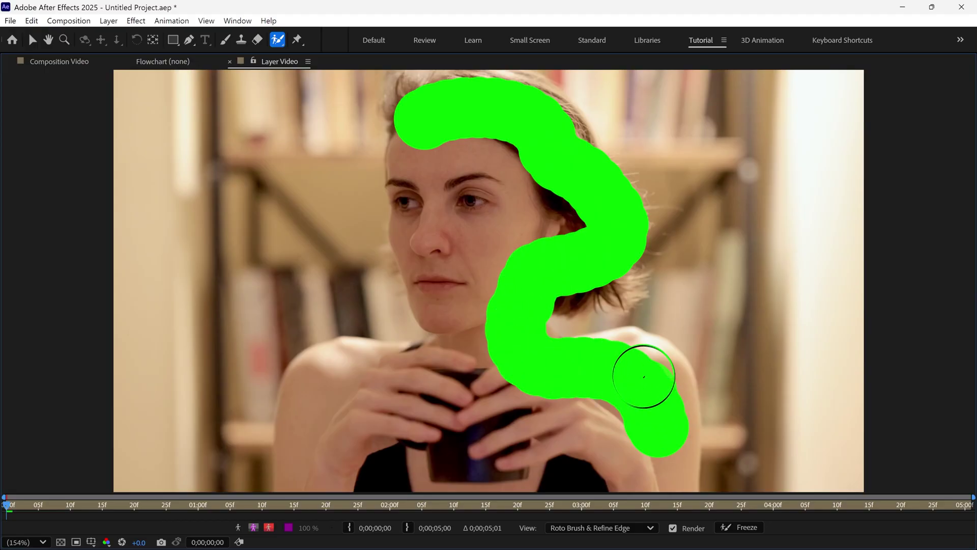
mouse_move(644, 377)
mouse_down()
mouse_move(593, 469)
mouse_move(345, 479)
mouse_move(316, 463)
mouse_move(318, 382)
mouse_move(421, 384)
mouse_move(468, 332)
mouse_move(443, 294)
mouse_move(421, 175)
mouse_move(442, 129)
mouse_move(513, 178)
mouse_move(496, 247)
mouse_up()
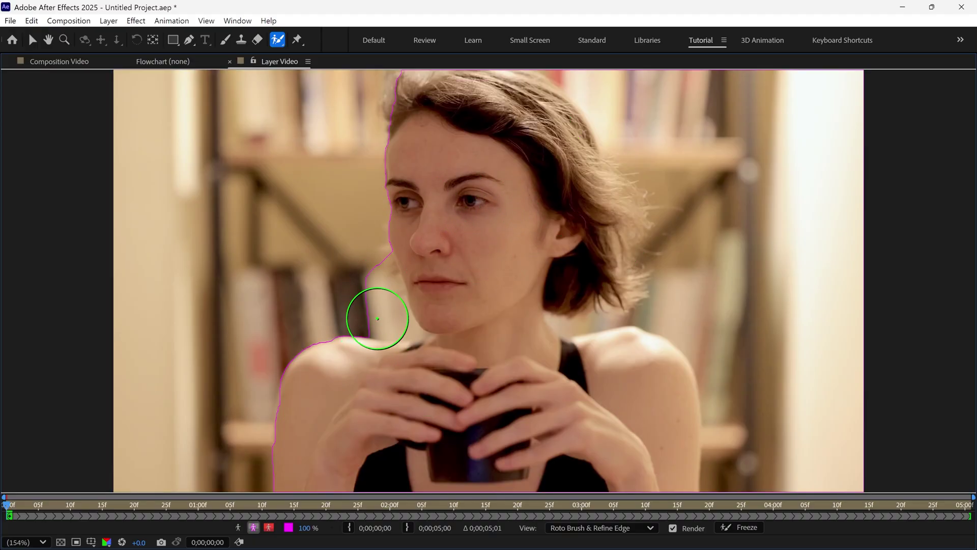
- With a smaller Alt-subtract brush, remove the background beside her hair and neck from the matte
ctrl+drag(381, 312, 366, 324)
key(alt)
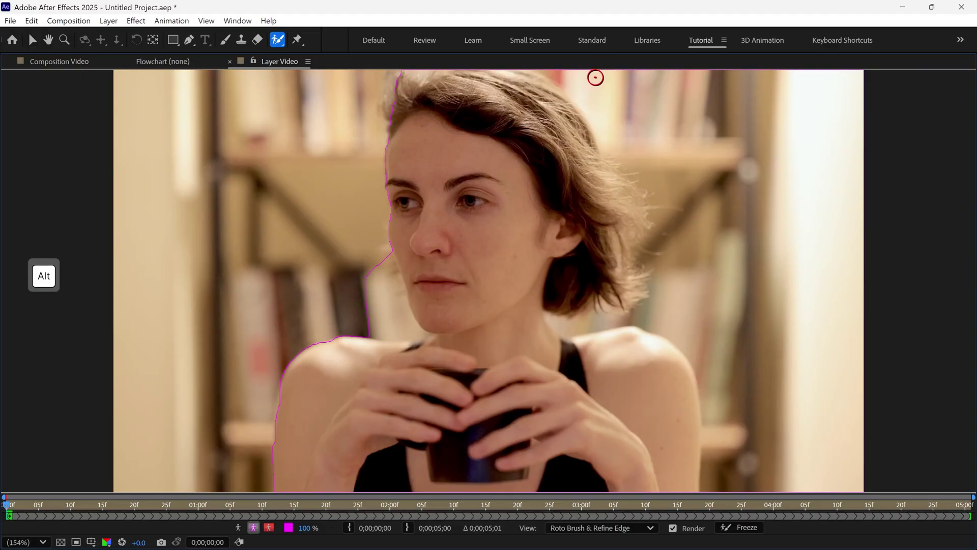
mouse_move(596, 78)
alt+mouse_down()
mouse_move(623, 88)
mouse_move(697, 176)
mouse_move(764, 310)
mouse_move(791, 448)
mouse_move(781, 491)
alt+mouse_up()
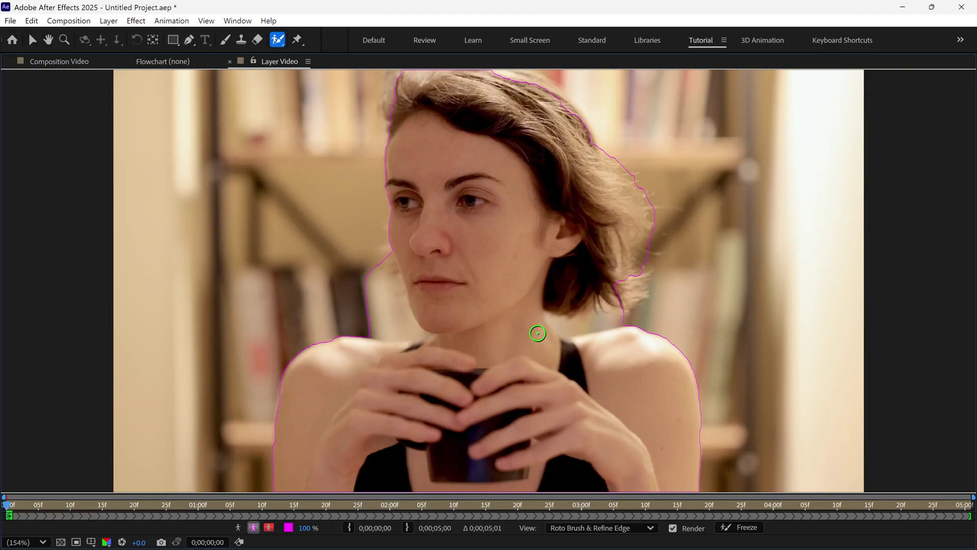
alt+drag(349, 260, 405, 326)
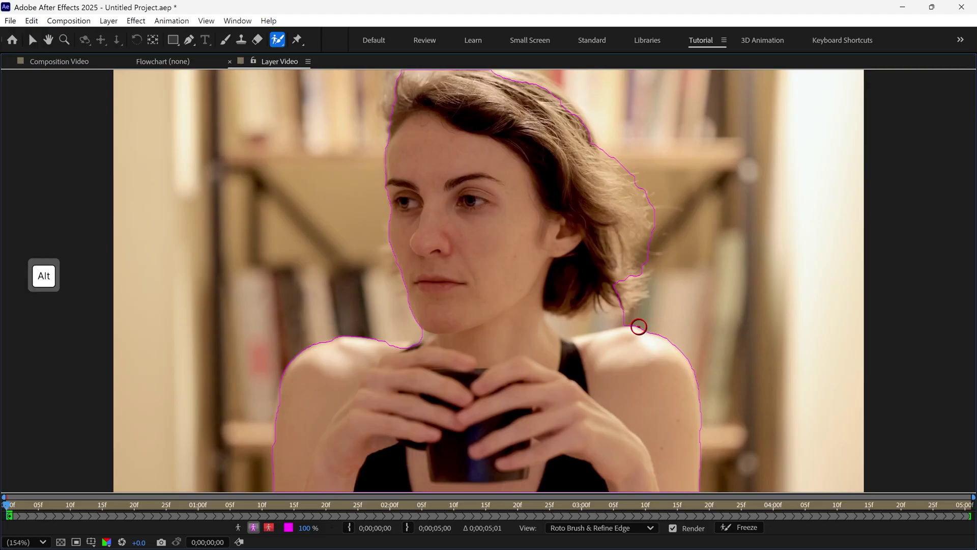
alt+click(596, 325)
scroll(582, 348, up, 3)
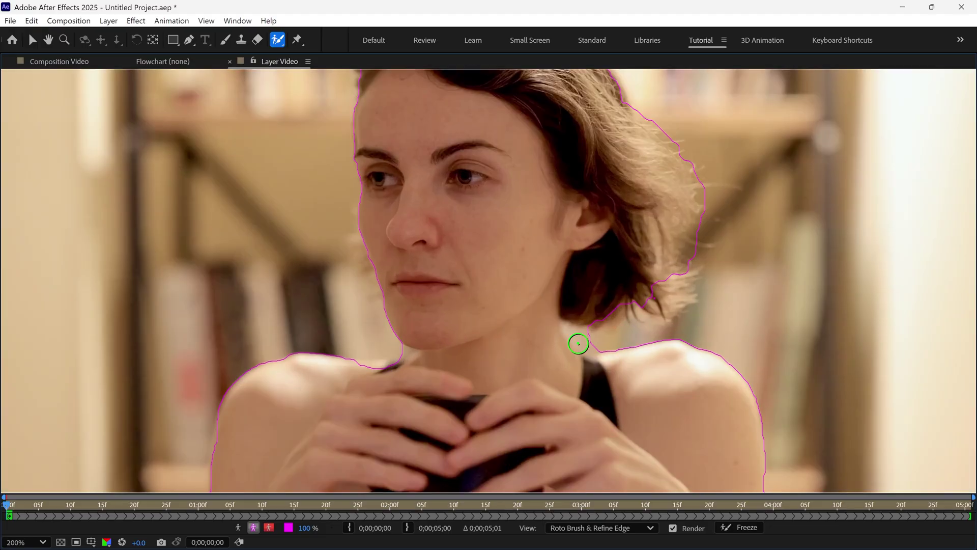
ctrl+click(604, 327)
alt+drag(591, 339, 526, 301)
key(shift+slash)
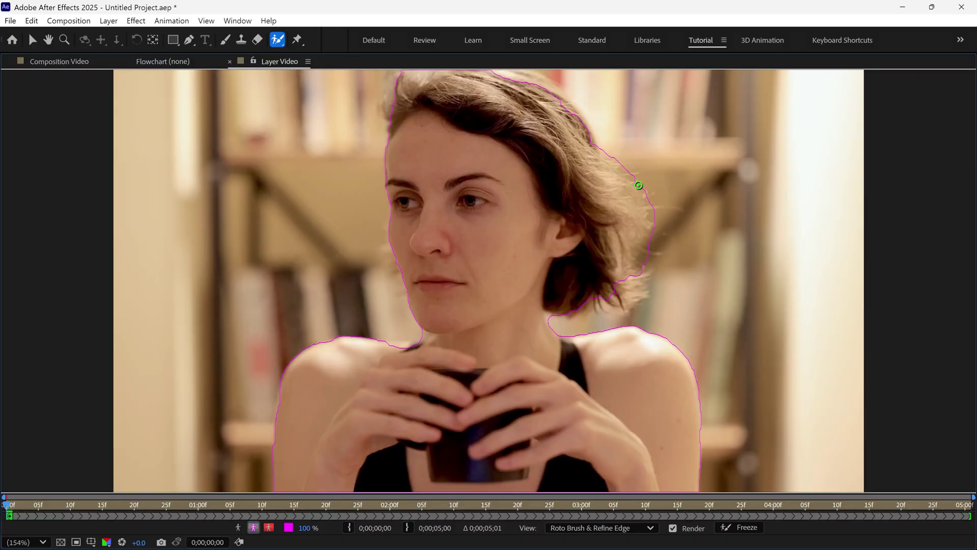
ctrl+drag(639, 230, 645, 229)
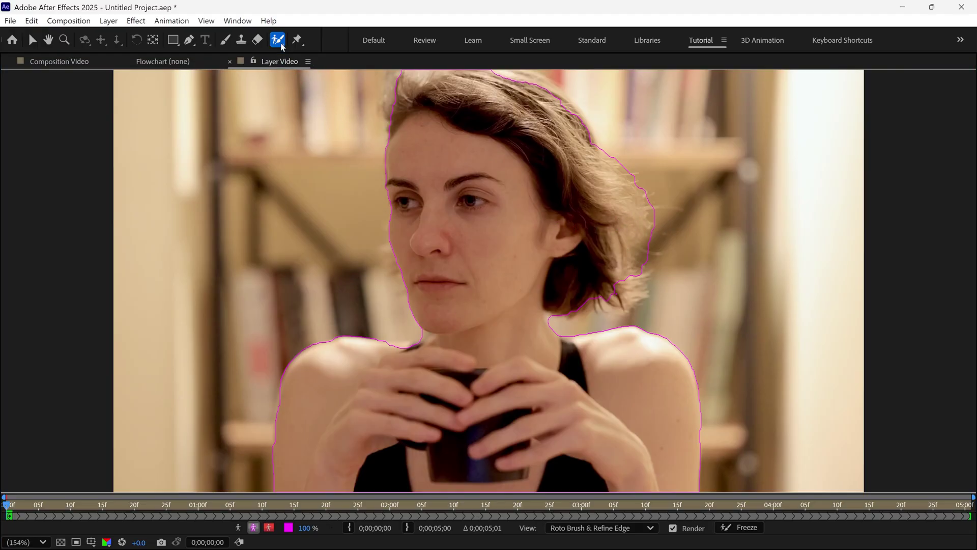
- Paint Refine Edge strokes along her hair, the head outline and the right shoulder
drag(277, 39, 350, 56)
ctrl+click(594, 156)
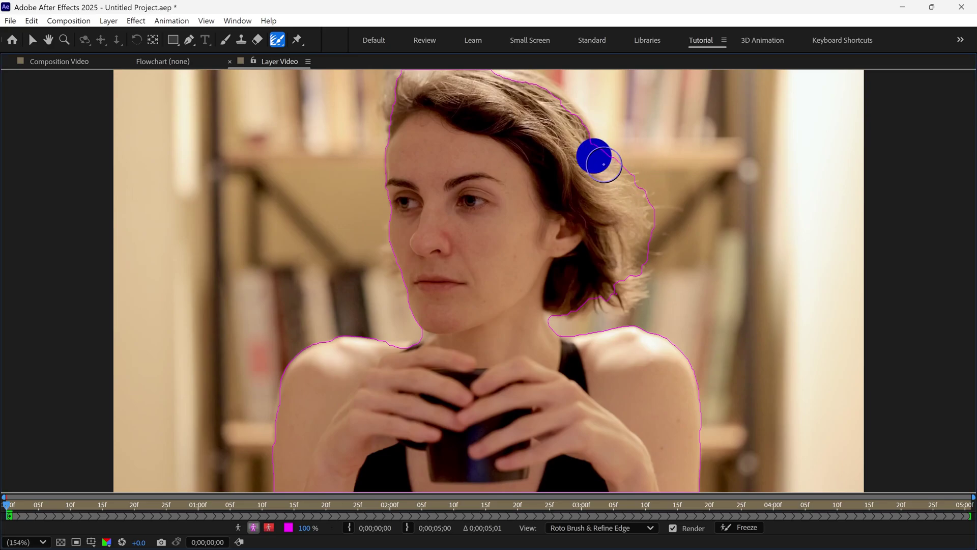
mouse_move(603, 164)
mouse_down()
mouse_move(633, 179)
mouse_move(648, 205)
mouse_move(645, 259)
mouse_move(613, 297)
mouse_move(554, 305)
mouse_up()
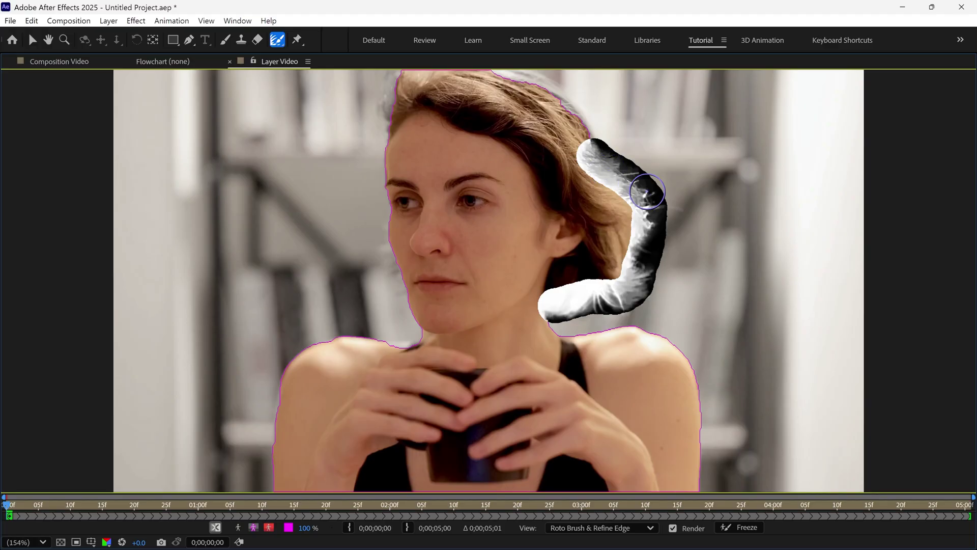
ctrl+click(592, 146)
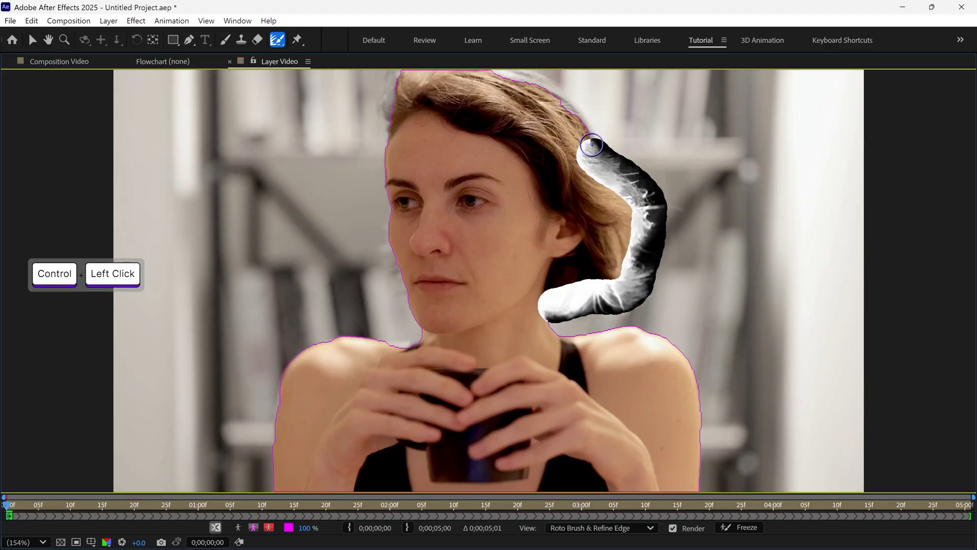
mouse_move(592, 146)
mouse_down()
mouse_move(531, 78)
mouse_move(406, 74)
mouse_move(389, 105)
mouse_move(385, 168)
mouse_move(390, 247)
mouse_move(416, 339)
mouse_move(339, 332)
mouse_move(309, 342)
mouse_move(279, 393)
mouse_move(269, 492)
mouse_up()
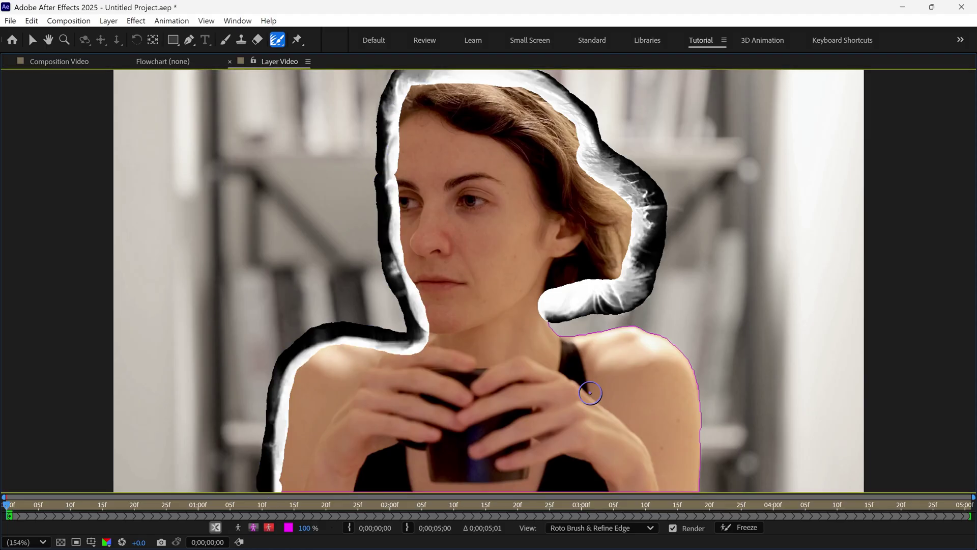
mouse_move(544, 323)
mouse_down()
mouse_move(566, 339)
mouse_move(666, 342)
mouse_move(688, 379)
mouse_move(699, 490)
mouse_up()
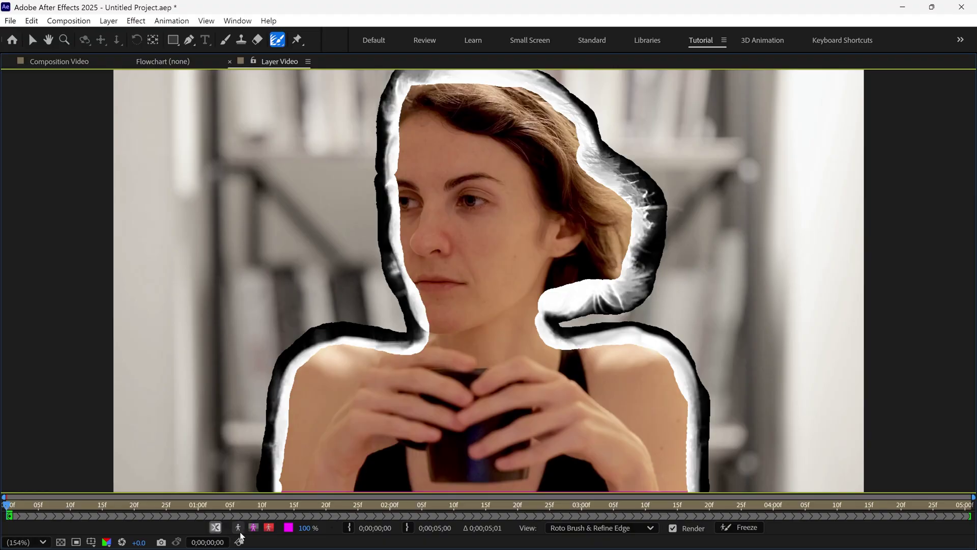
- Preview the matte as Alpha, then Alpha Boundary, then Alpha Overlay at 50% opacity
click(238, 527)
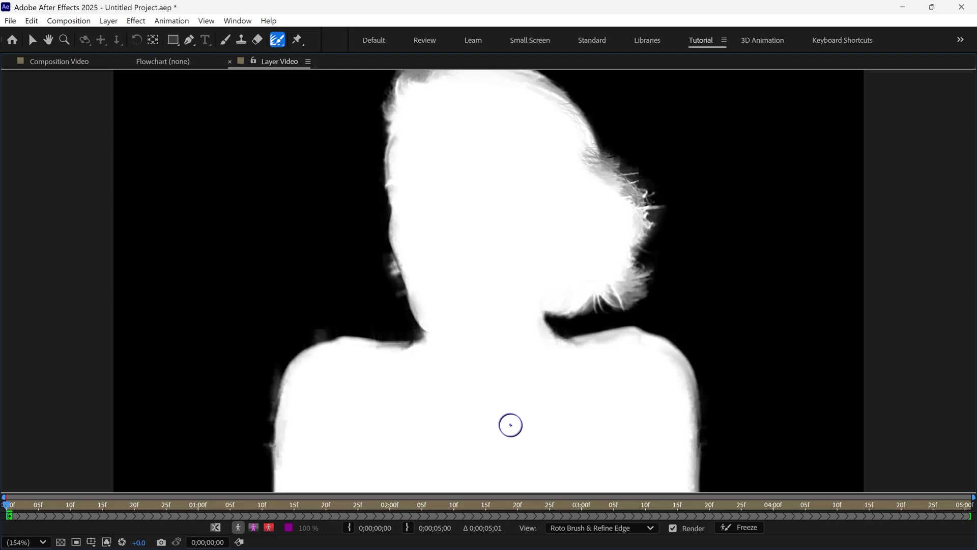
click(253, 528)
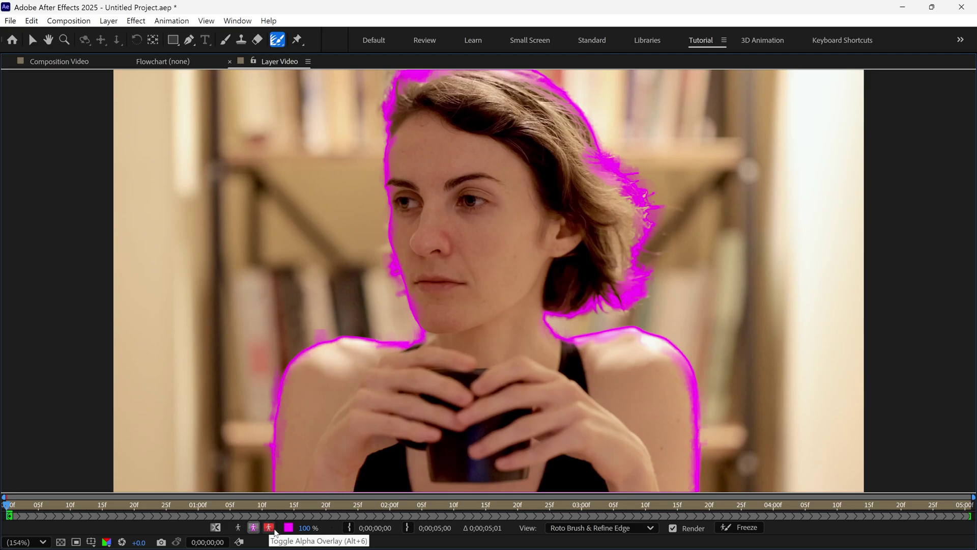
click(269, 529)
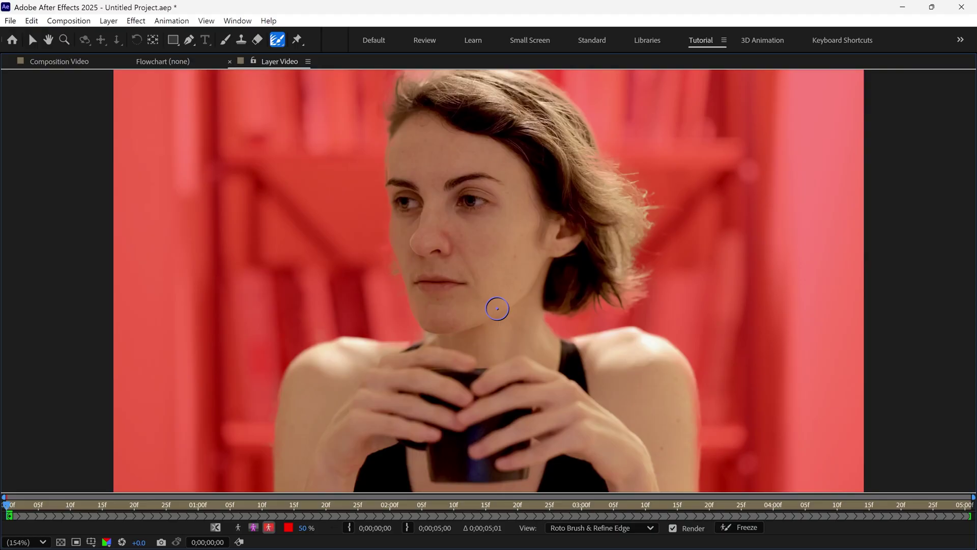
drag(296, 534, 317, 534)
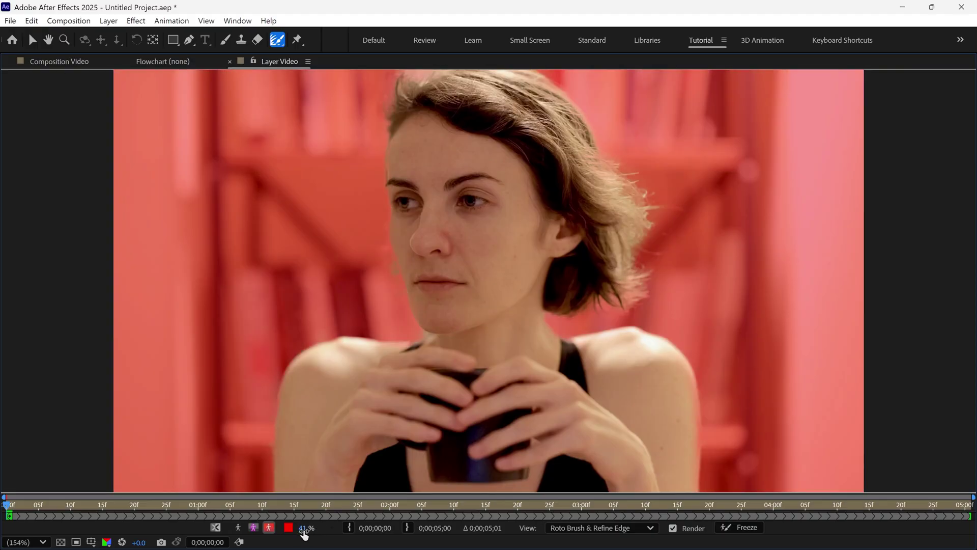
click(304, 529)
text(50)
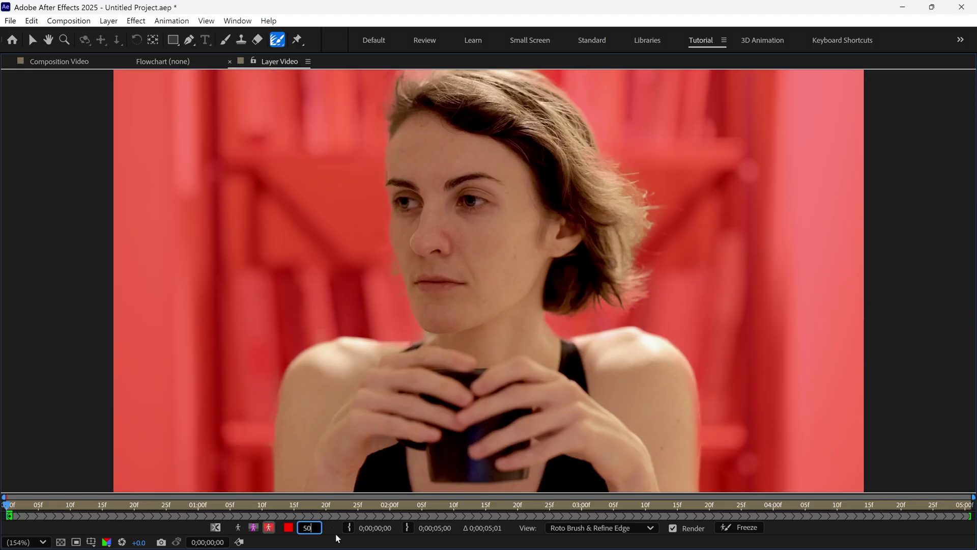
- Switch to Refine Edge X-ray view, scrub the first frames, return to frame one, and restore the workspace
click(237, 528)
click(215, 527)
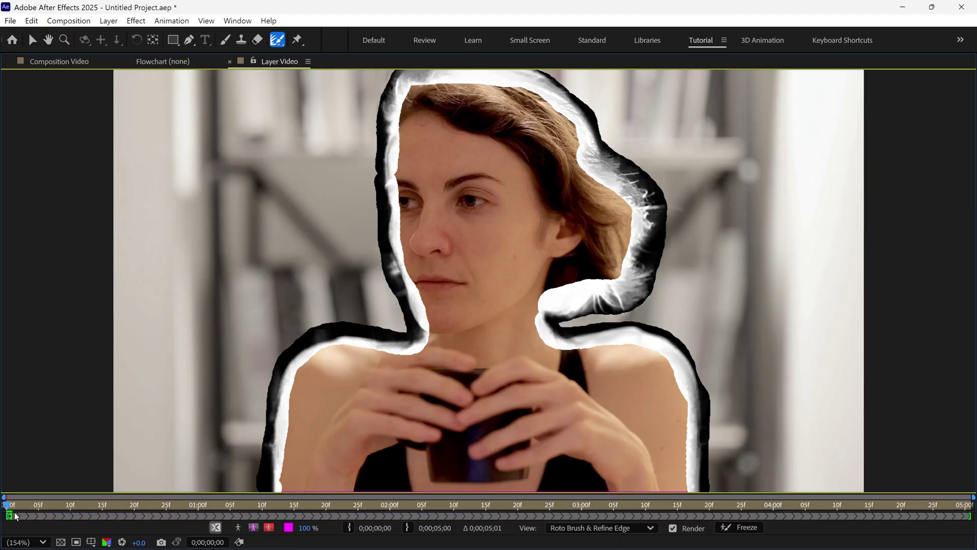
drag(7, 507, 50, 512)
key(Home)
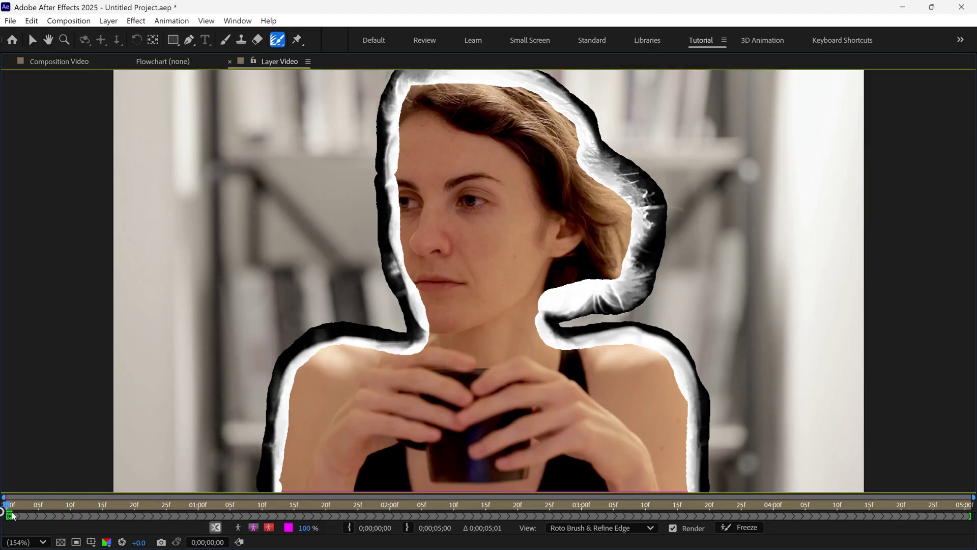
key(grave)
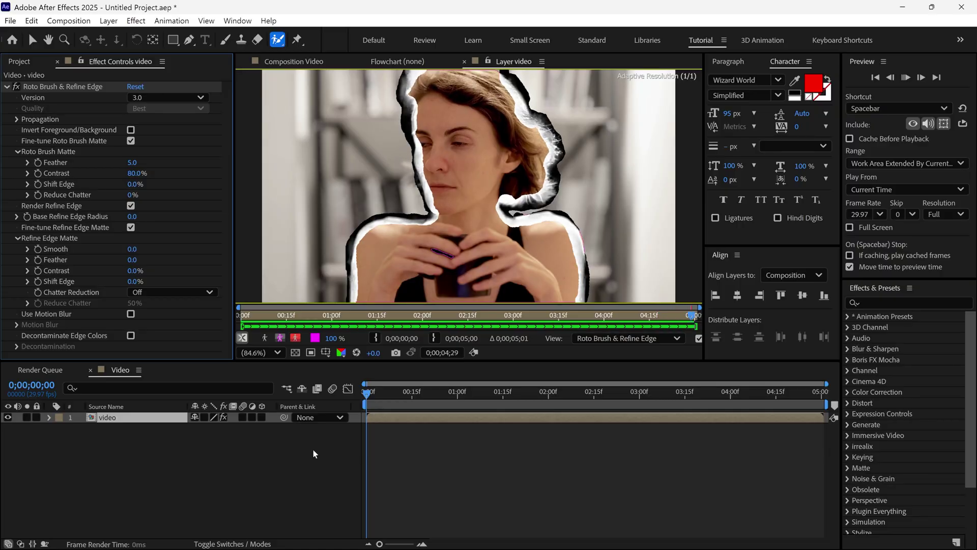
- Play back the roto result, then view the Video composition with the transparency grid on
key(space)
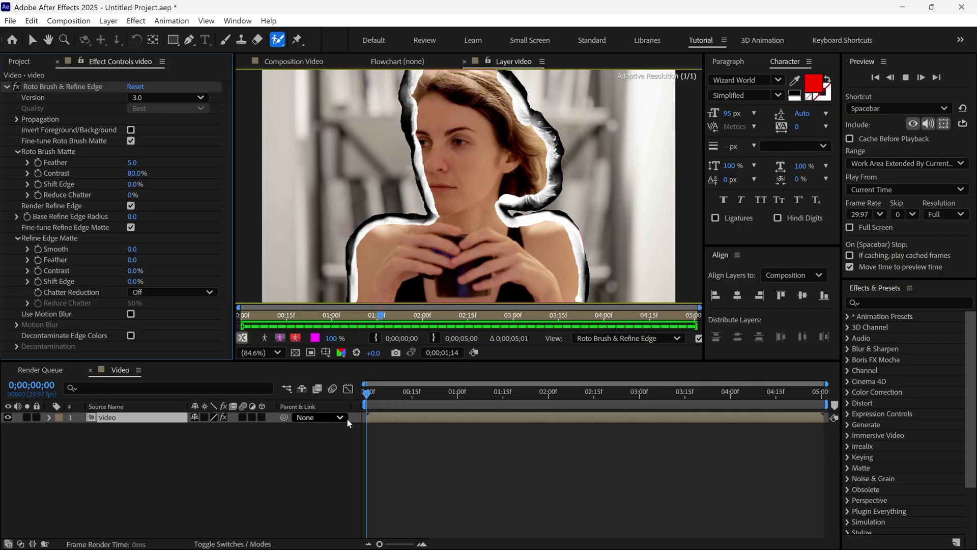
drag(376, 315, 241, 314)
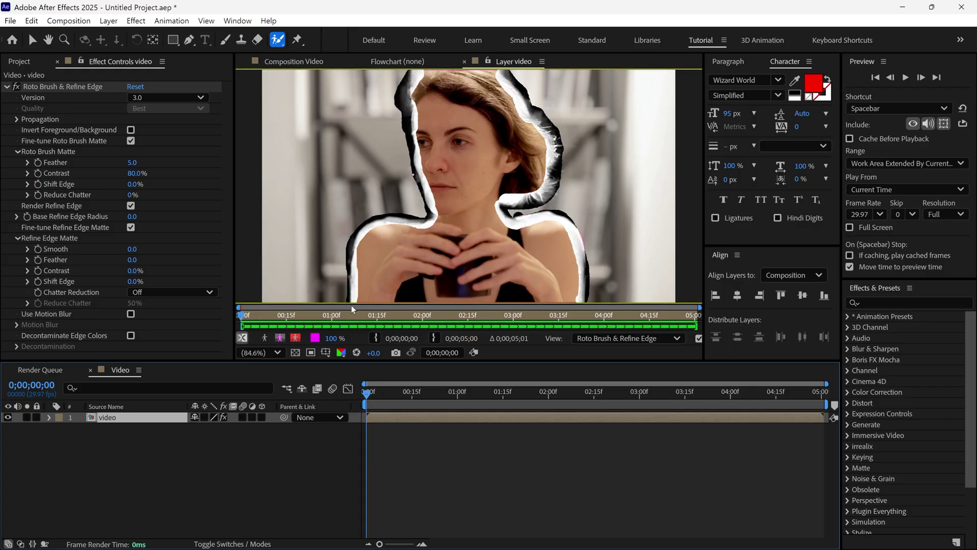
click(291, 62)
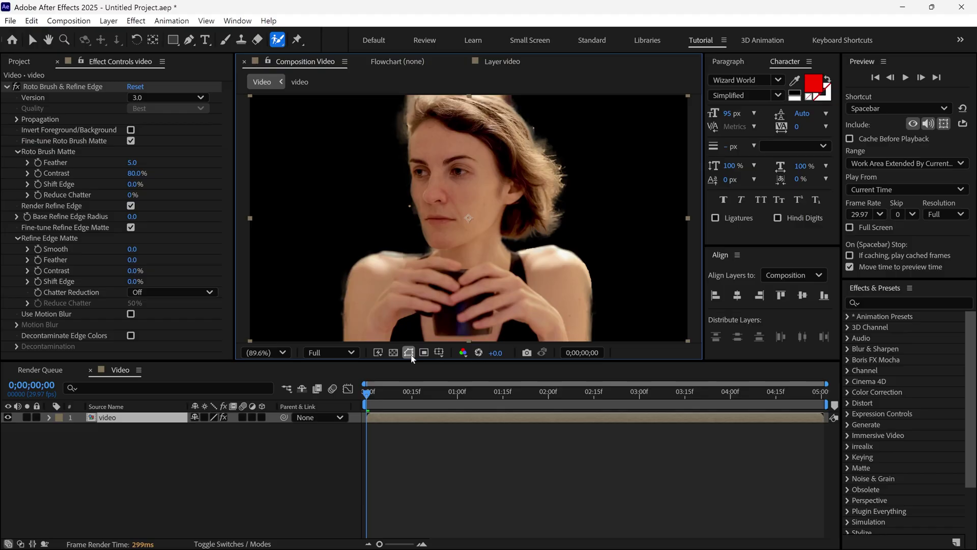
click(394, 352)
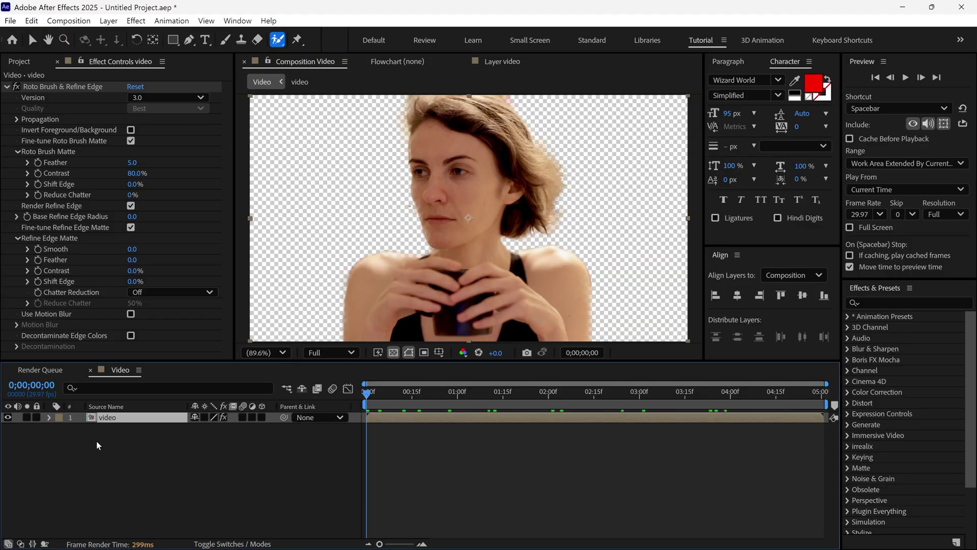
- Create a new solid named bg and move it below the video layer
right_click(115, 445)
mouse_move(149, 299)
click(300, 324)
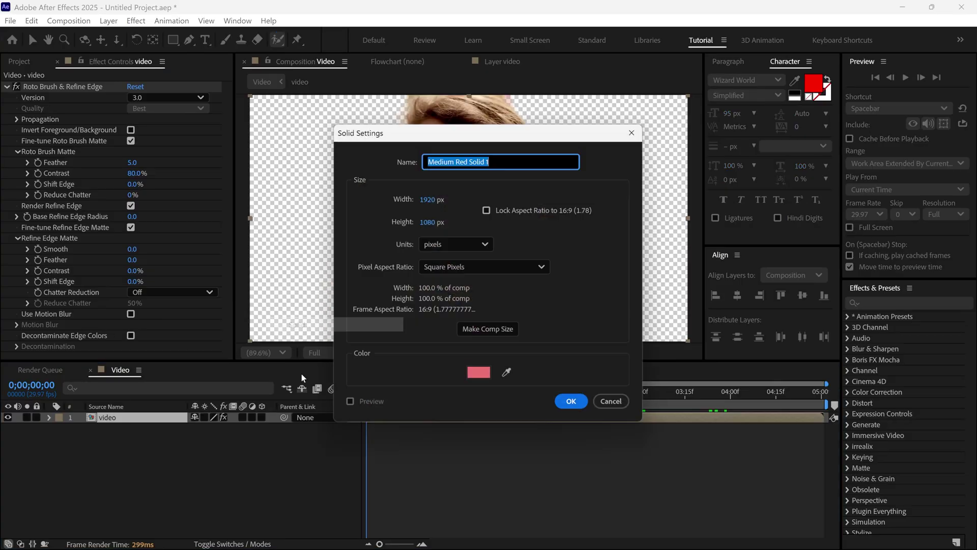
text(bg)
click(575, 404)
key(ctrl+shift+bracketleft)
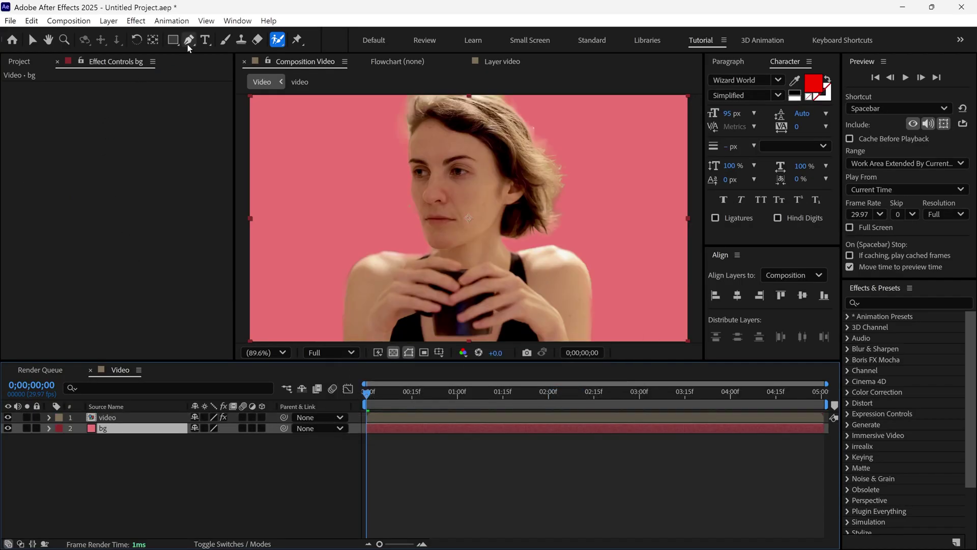
- Add a FASHION WOMEN text layer with a white #ffffff fill
click(205, 41)
click(296, 199)
text(fashion wome)
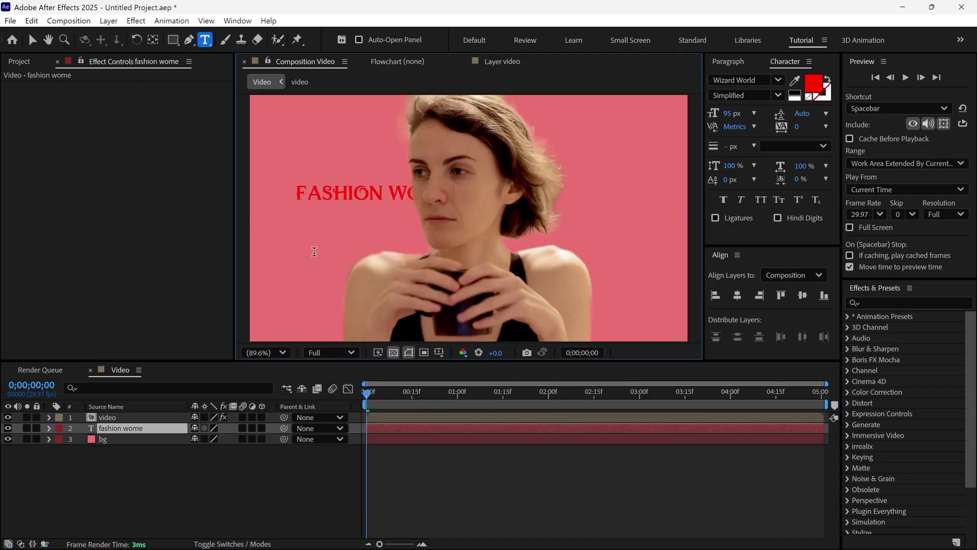
click(813, 82)
text(ffffff)
click(613, 203)
key(v)
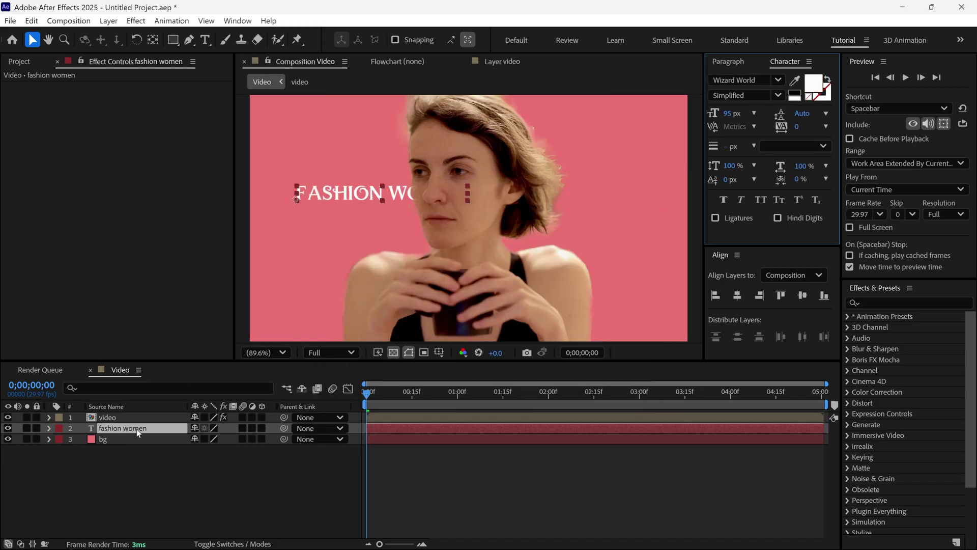
- Scale the FASHION WOMEN text to 220% and preview the composition
key(s)
drag(467, 193, 666, 208)
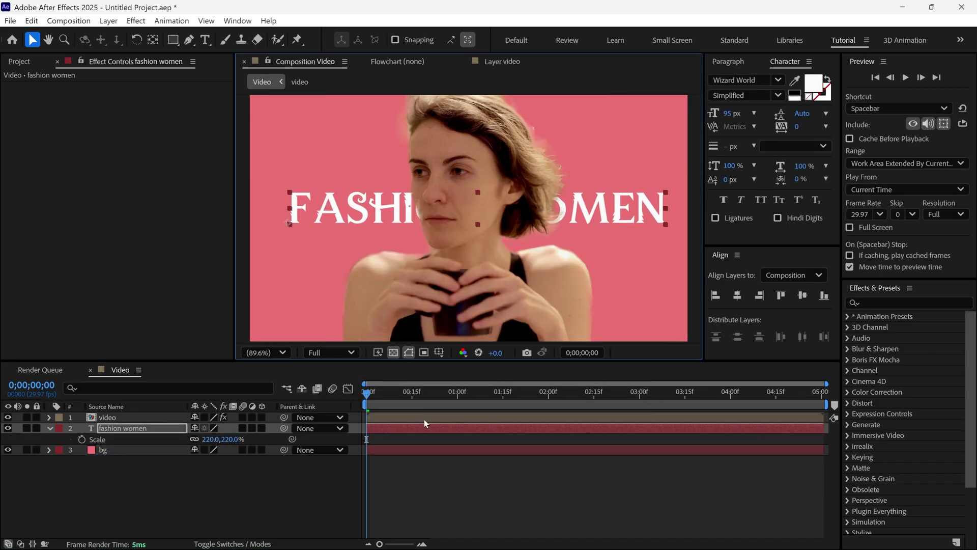
click(49, 432)
click(536, 518)
key(space)
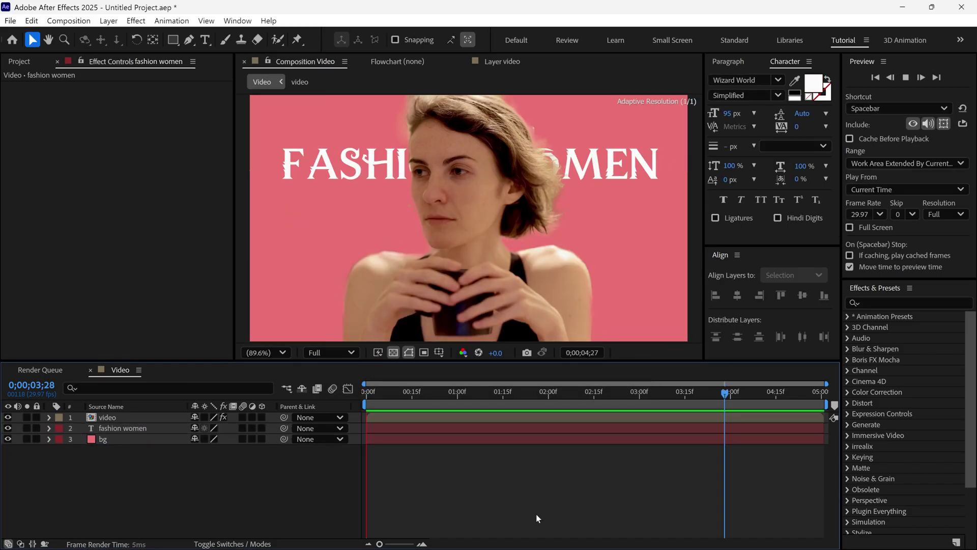